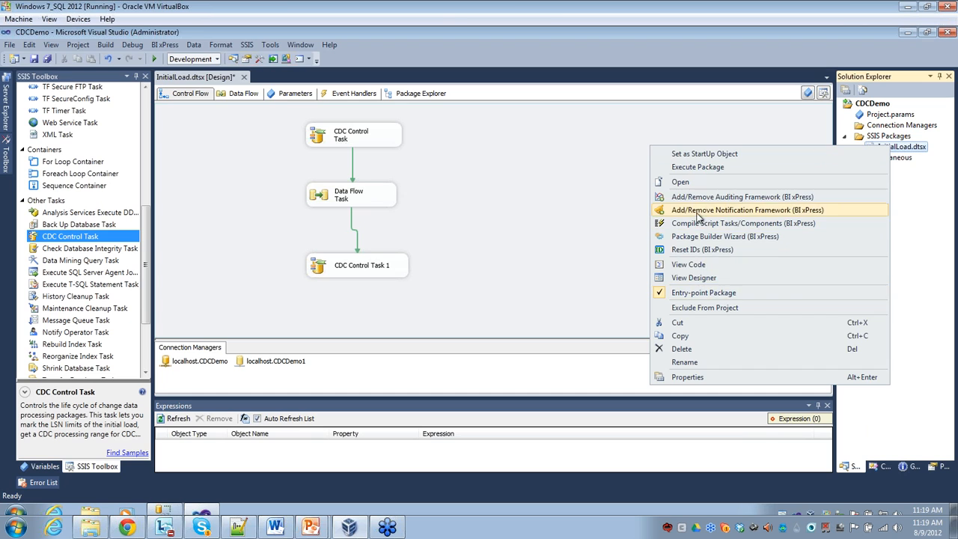
Execute the InitialLoad.dtsx package and stop debugging once the run is complete.
click(698, 167)
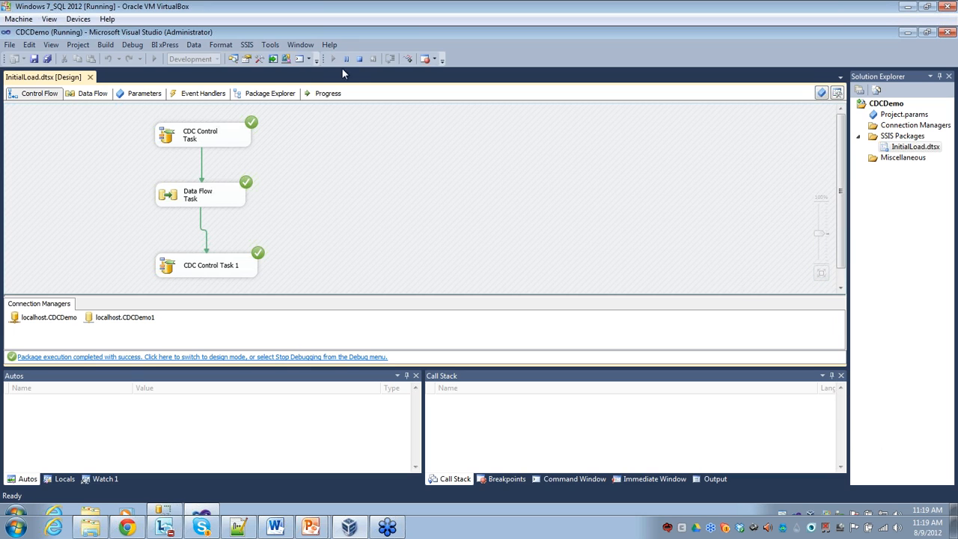
click(359, 59)
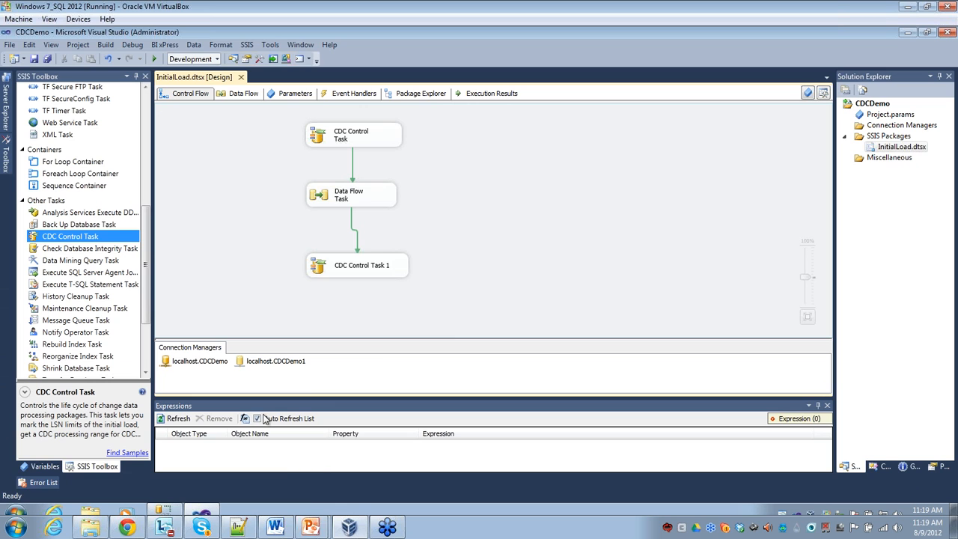
Switch to SQL Server Management Studio and select the top 1000 rows of dbo.DimCustomer_Destination in the CDCDemo database.
click(165, 513)
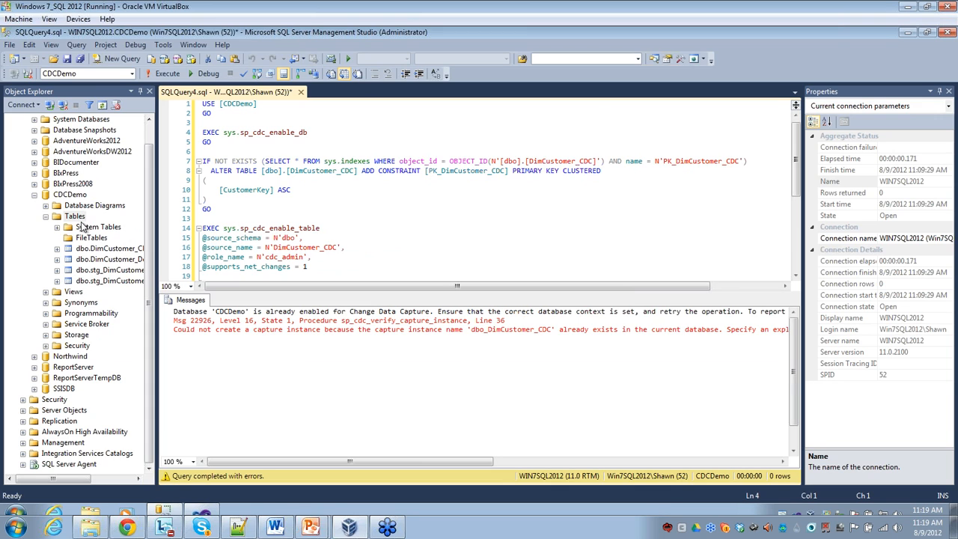
drag(81, 480, 105, 488)
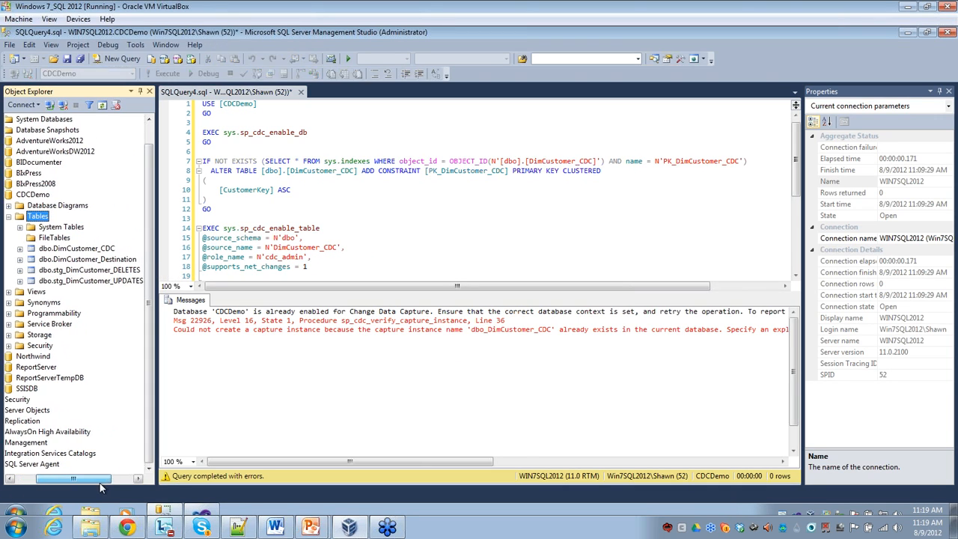
right_click(75, 259)
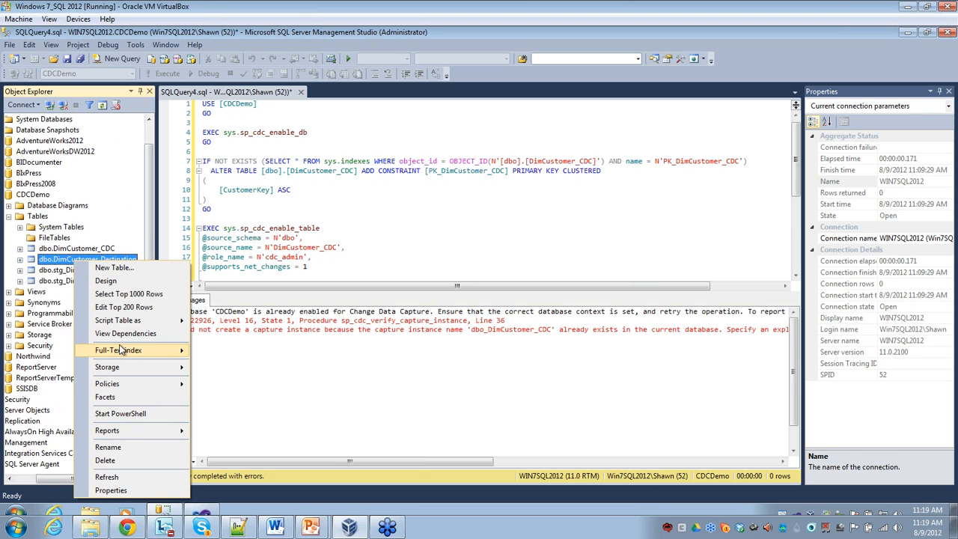
click(126, 294)
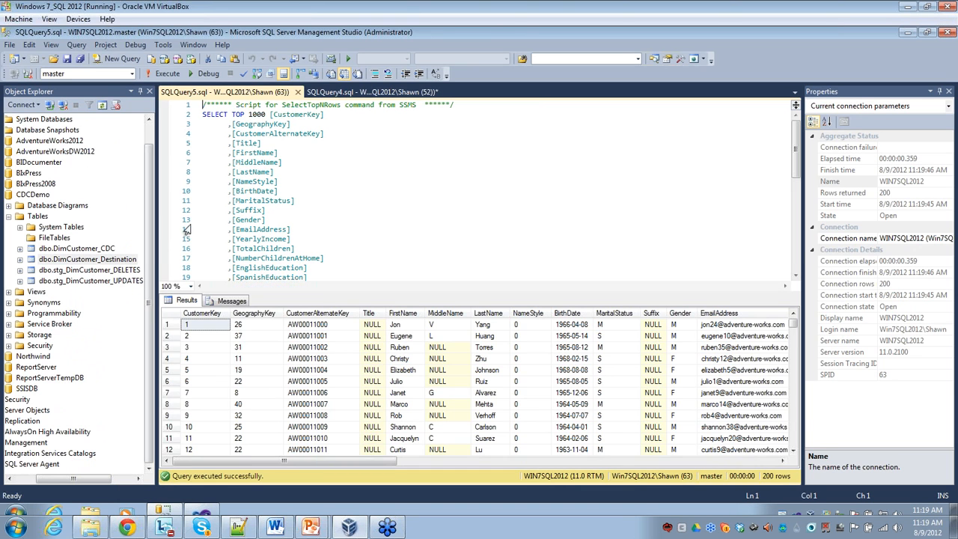
mouse_move(273, 460)
mouse_down()
mouse_move(399, 462)
mouse_move(259, 462)
mouse_up()
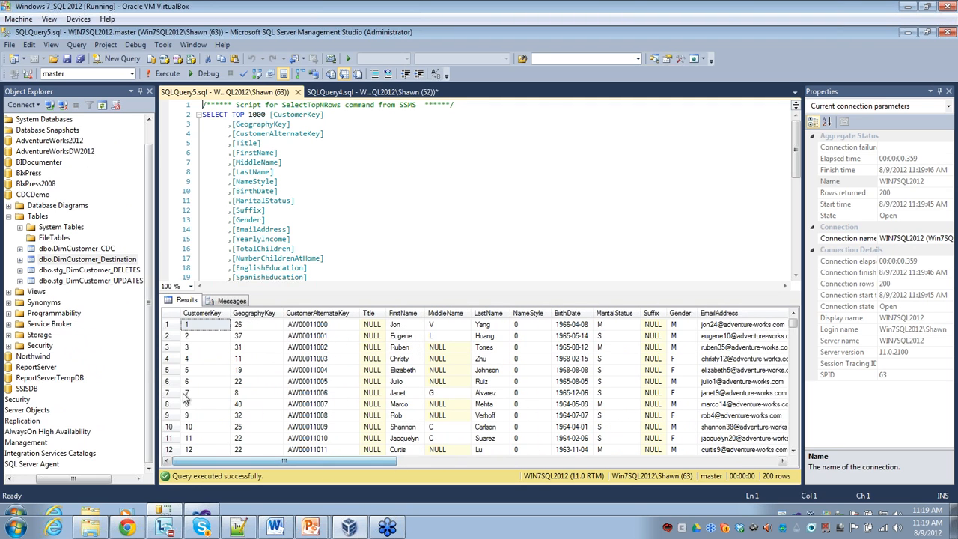
Refresh the CDCDemo tables and select the top 1000 rows of dbo.cdc_states.
right_click(39, 217)
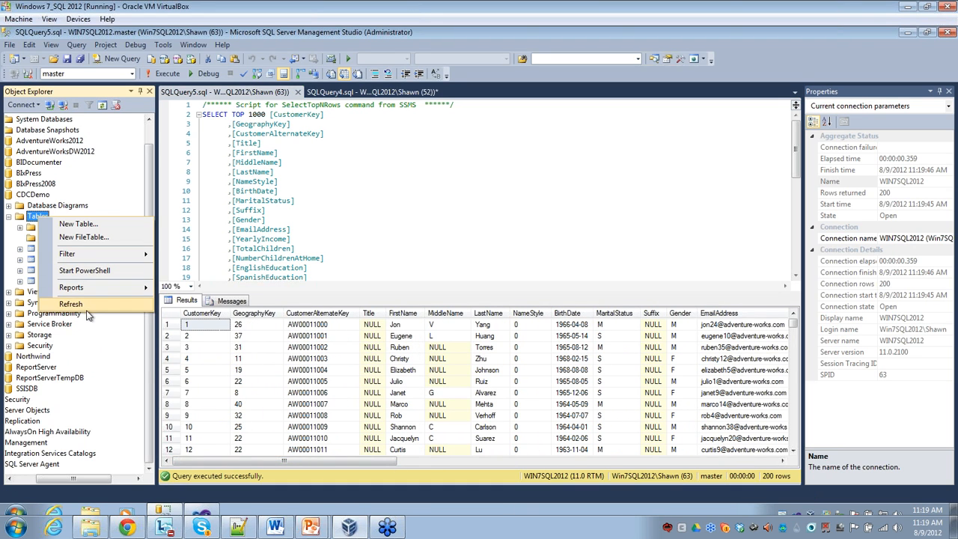
click(84, 306)
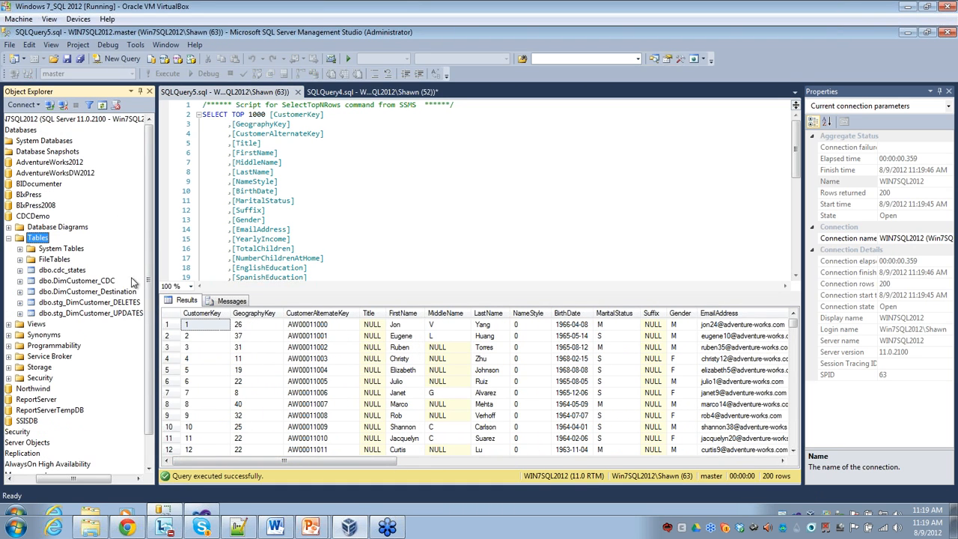
click(57, 271)
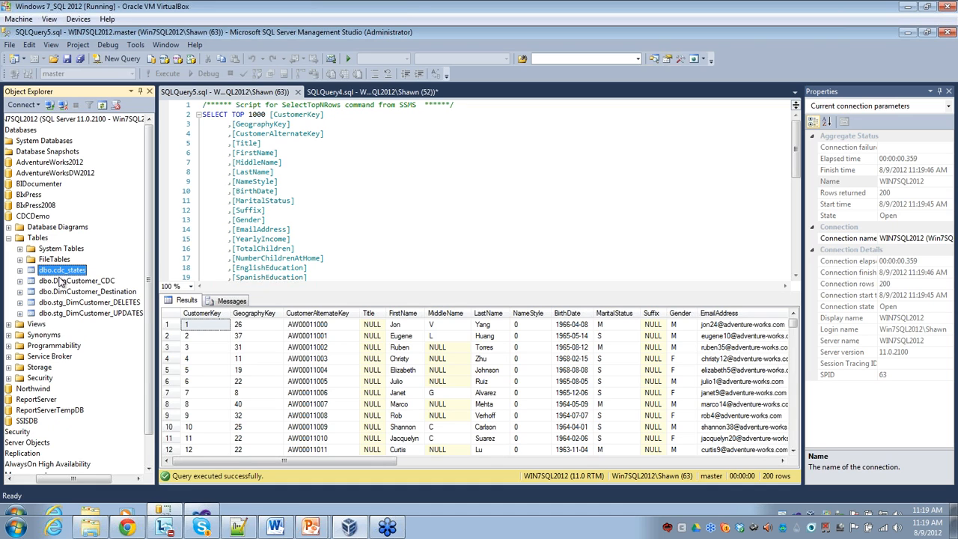
click(20, 271)
click(20, 271)
right_click(66, 272)
click(111, 301)
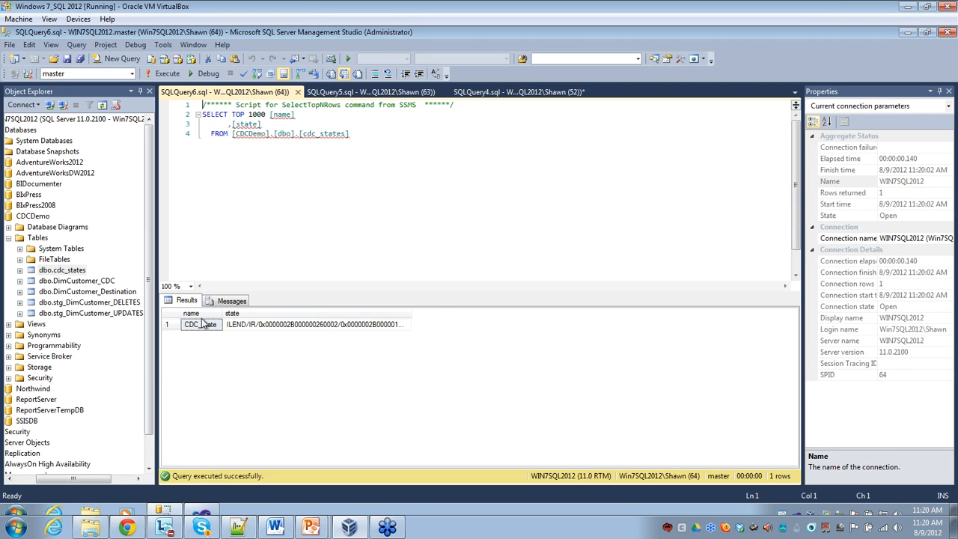
Widen the name and state columns in the query results to examine the full CDC state entry.
drag(223, 313, 240, 313)
drag(423, 313, 584, 313)
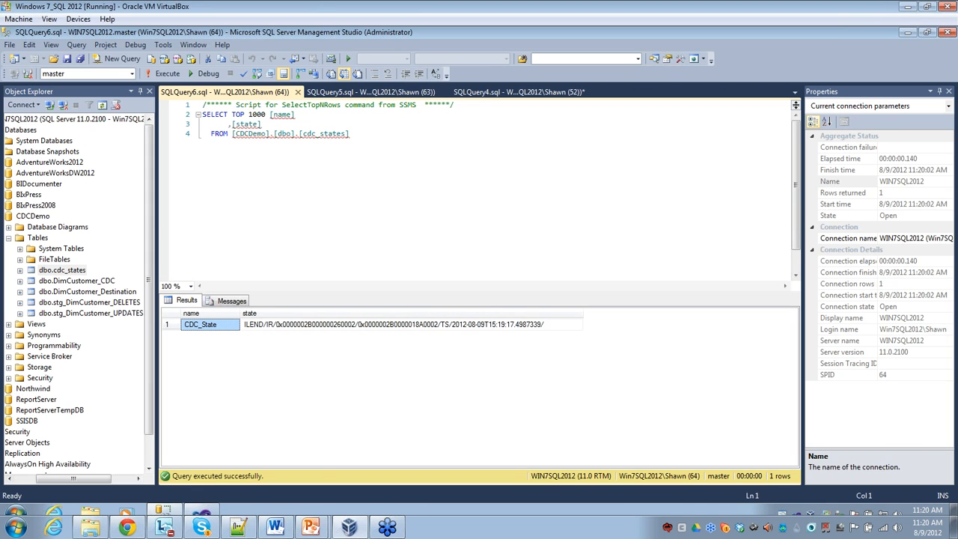
key(ctrl+1)
click(468, 269)
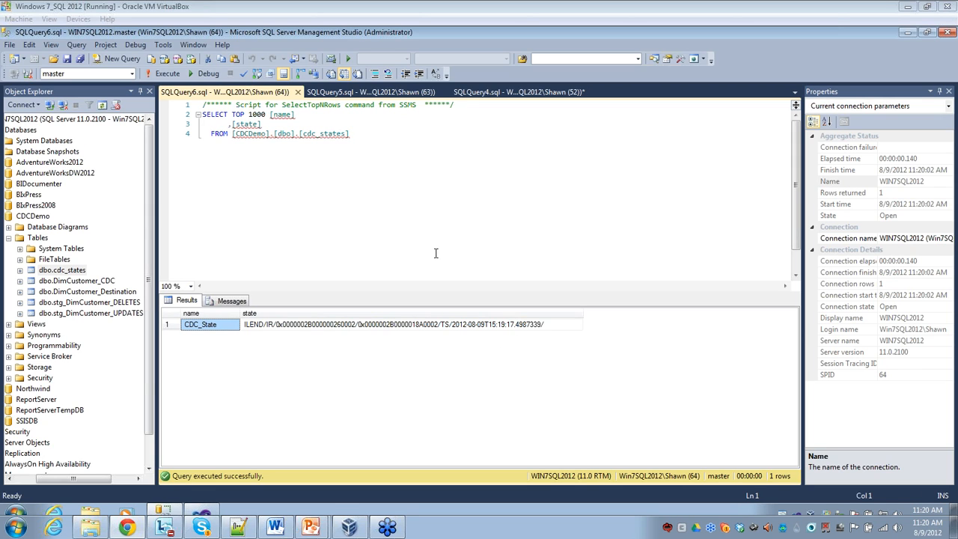
Switch to Visual Studio, add a new SSIS package to the CDCDemo project and rename it IncrementalLoad.dtsx.
click(205, 512)
click(204, 512)
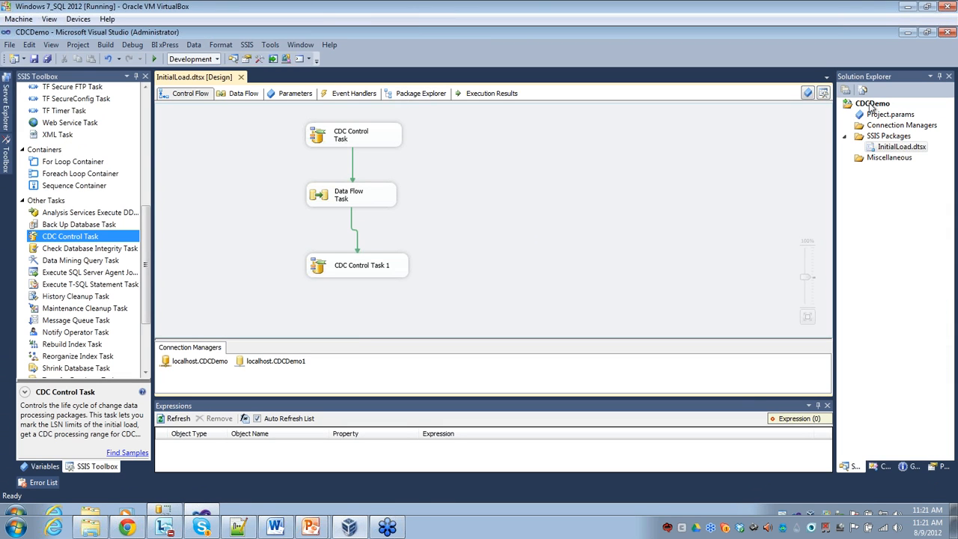
right_click(888, 139)
click(768, 157)
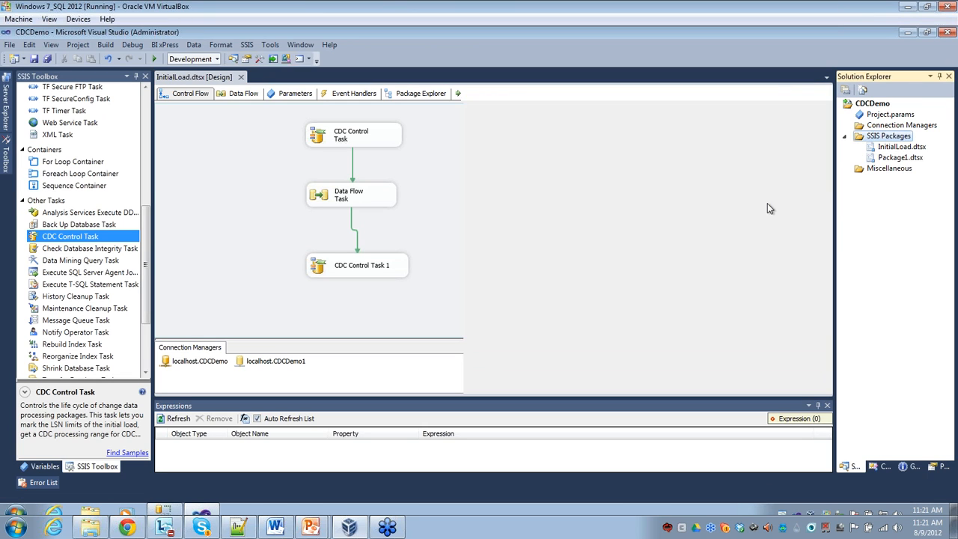
click(902, 159)
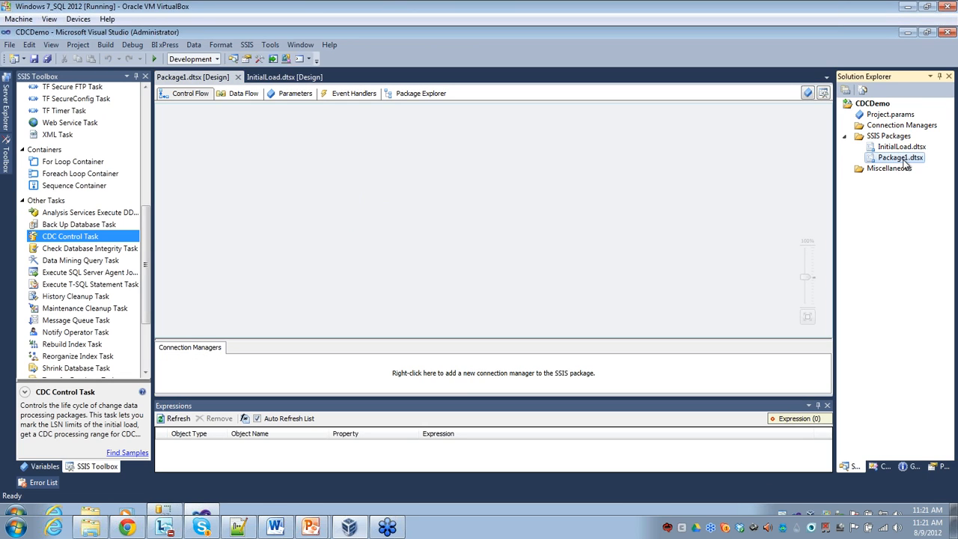
click(904, 160)
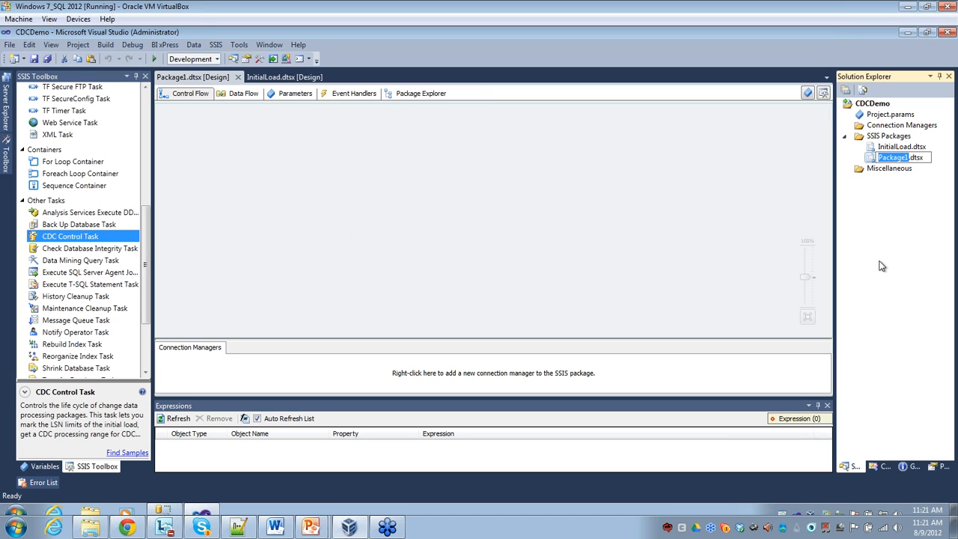
text(IncrementalLoad)
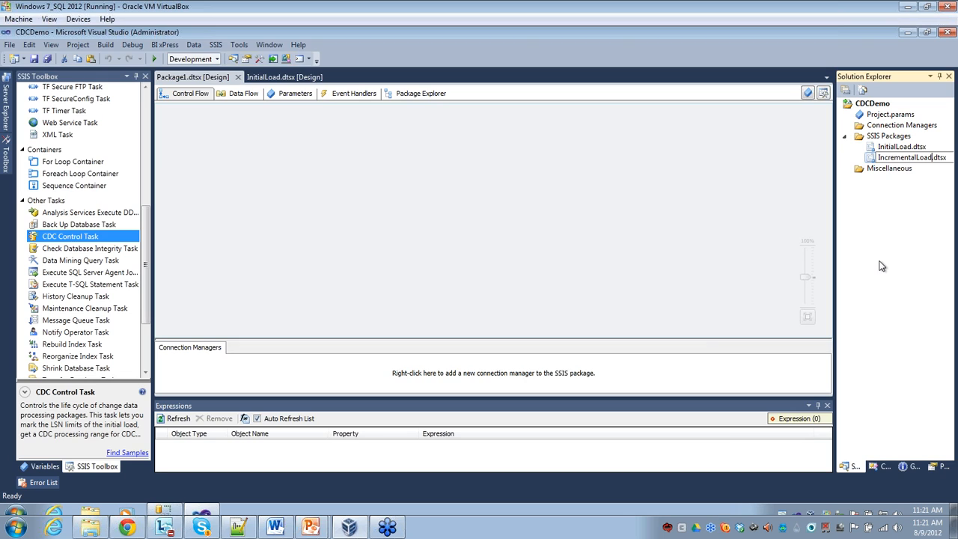
click(640, 236)
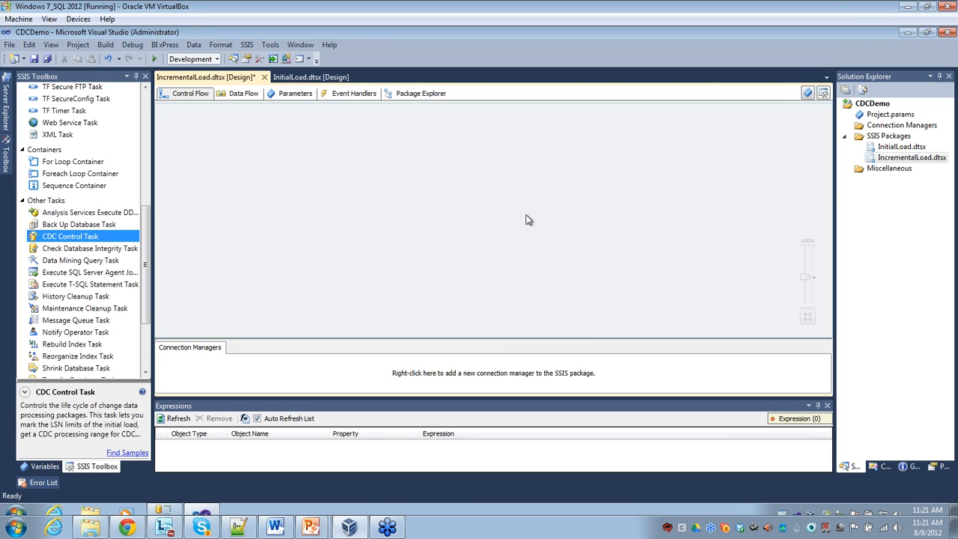
Add a CDC Control Task to the control flow and give it a new ADO.NET connection manager for localhost.CDCDemo.
mouse_move(927, 525)
drag(62, 240, 284, 136)
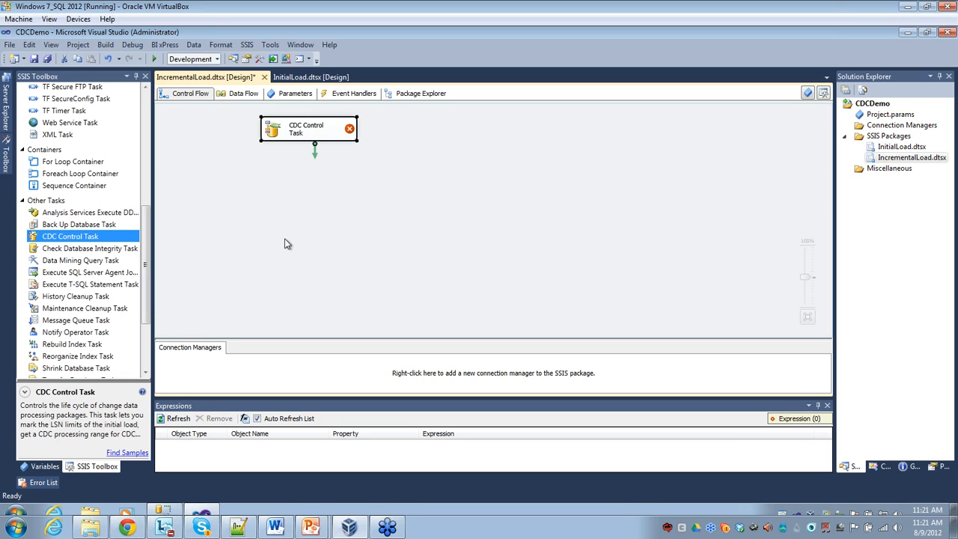
double_click(283, 131)
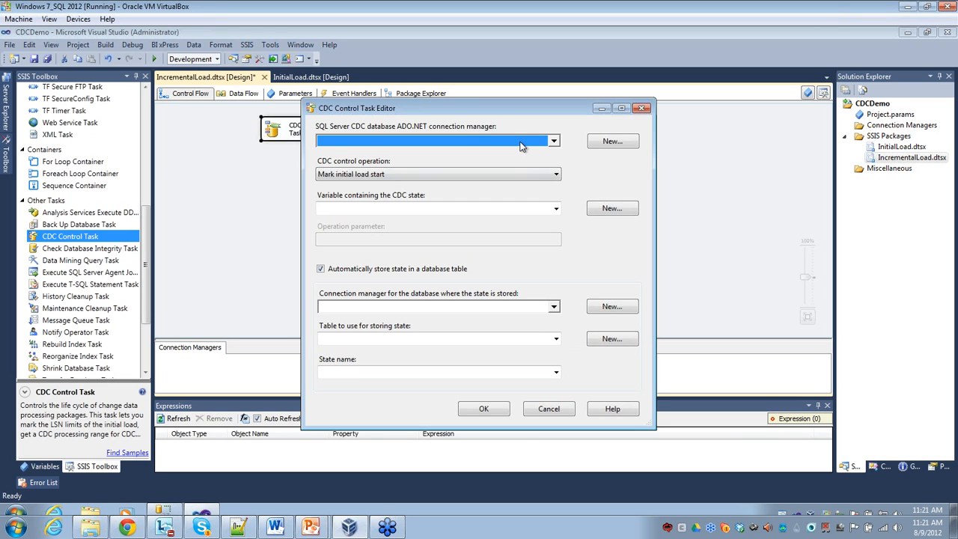
click(555, 141)
click(524, 254)
click(611, 143)
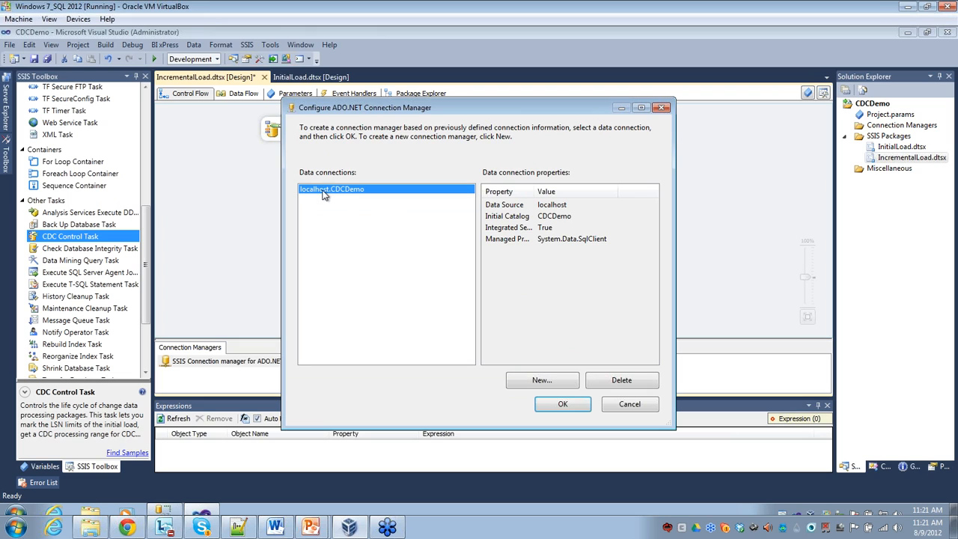
click(557, 408)
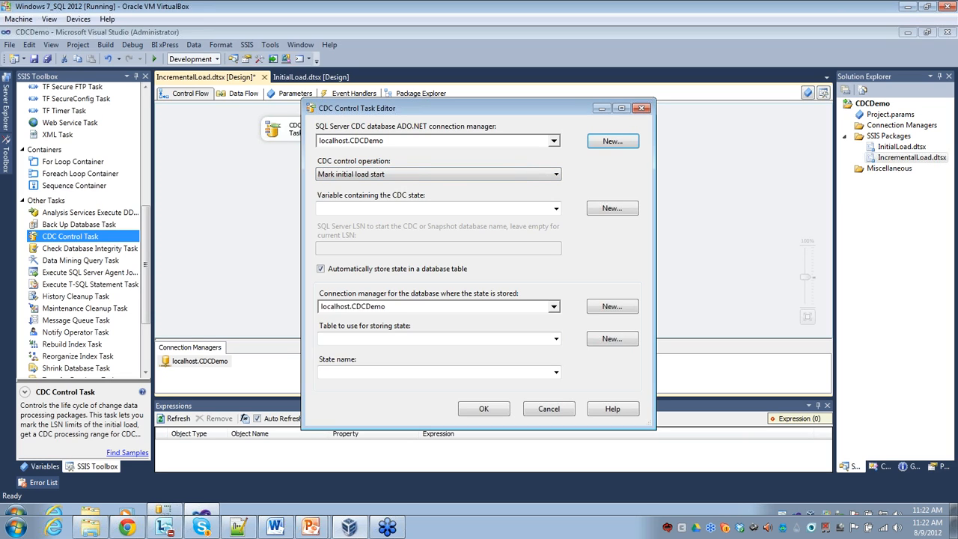
Set the task's CDC control operation to Get processing range.
click(421, 174)
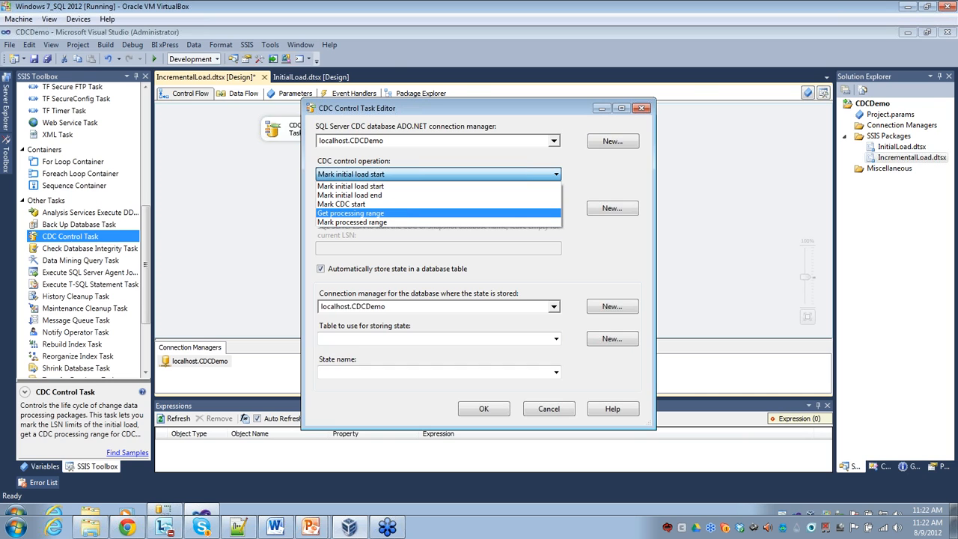
key(ctrl+1)
click(341, 284)
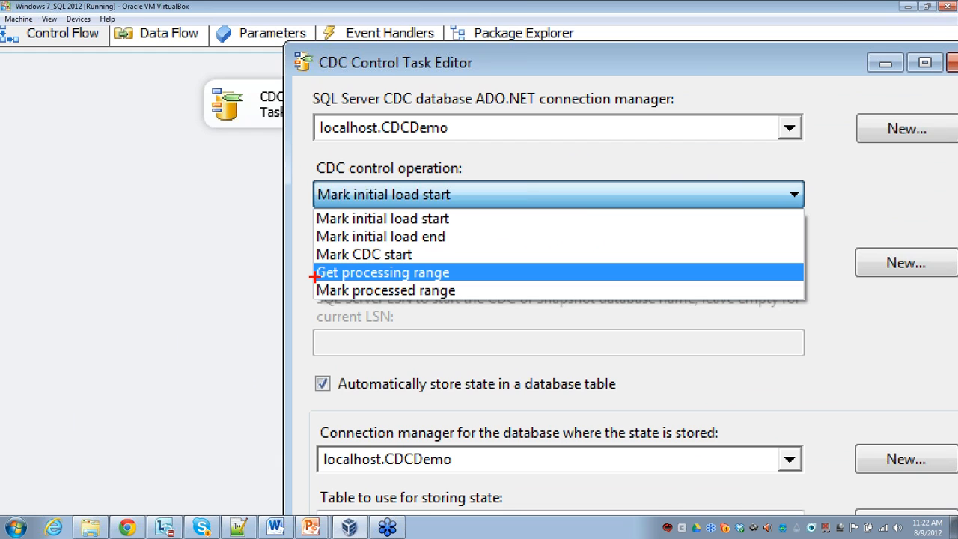
key(Escape)
click(368, 185)
click(341, 215)
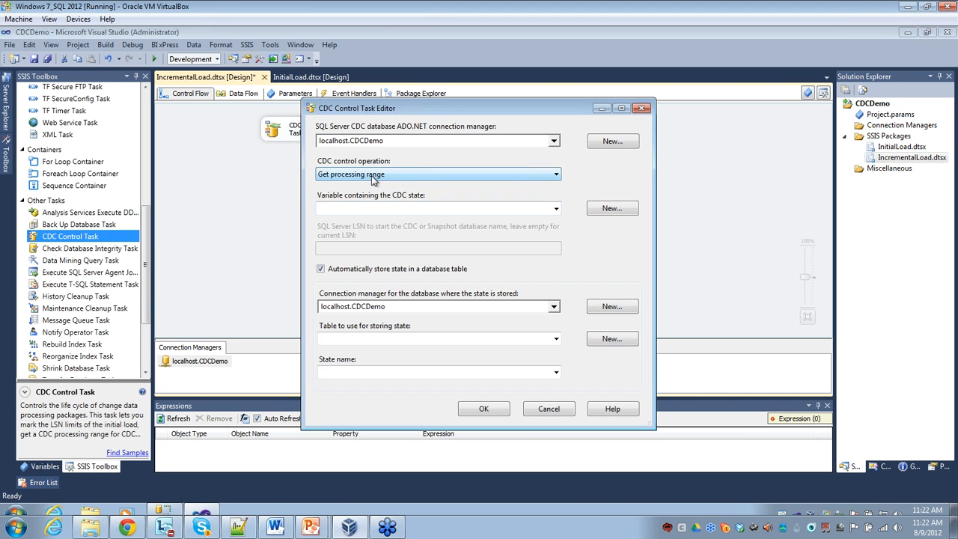
Create the variable CDC_State in the IncrementalLoad container to hold the CDC state.
click(413, 210)
click(578, 214)
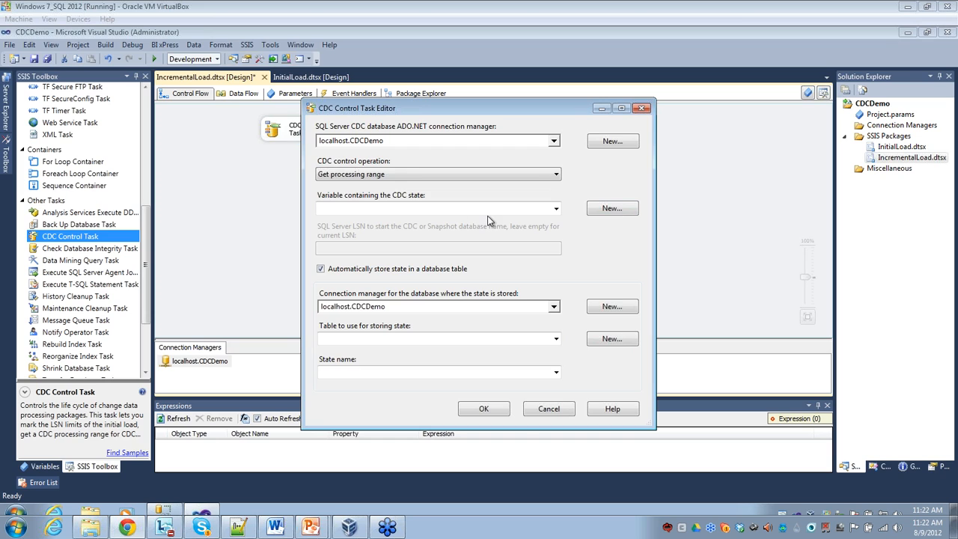
click(620, 210)
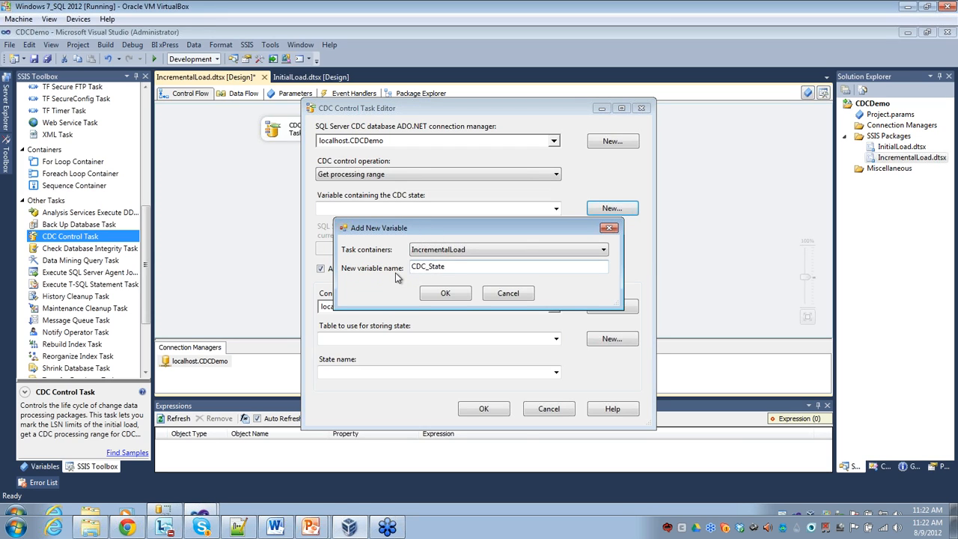
click(494, 253)
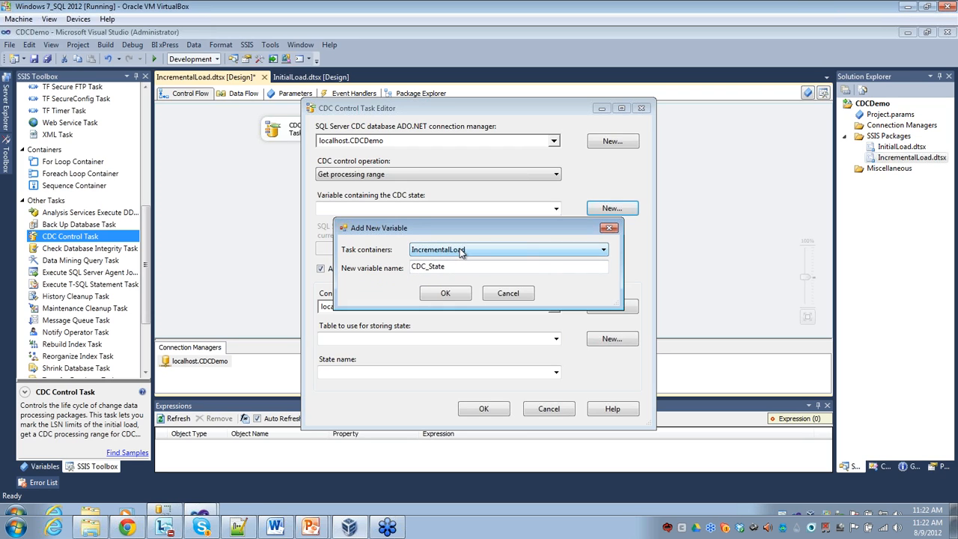
click(441, 293)
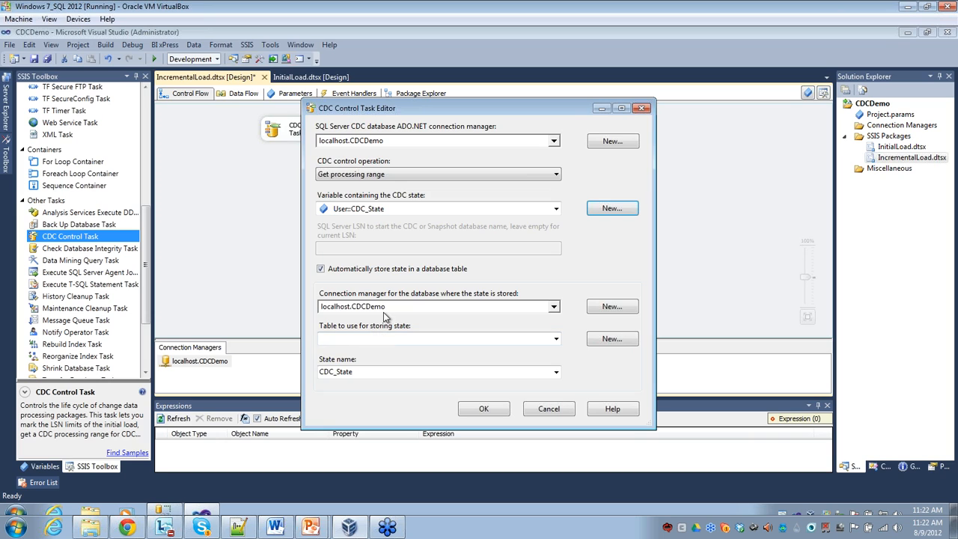
Choose [dbo].[cdc_states] as the table for storing state and accept the CDC Control Task settings.
click(556, 338)
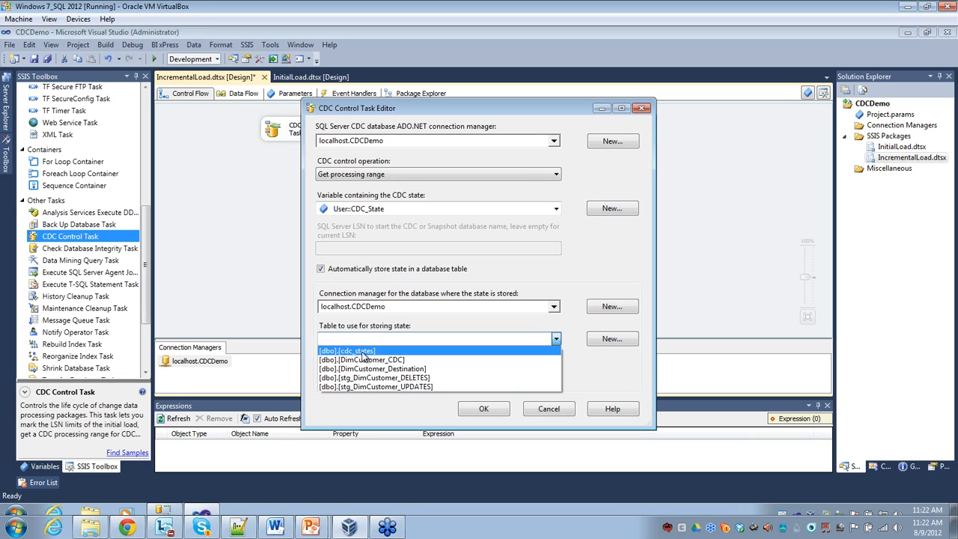
click(354, 350)
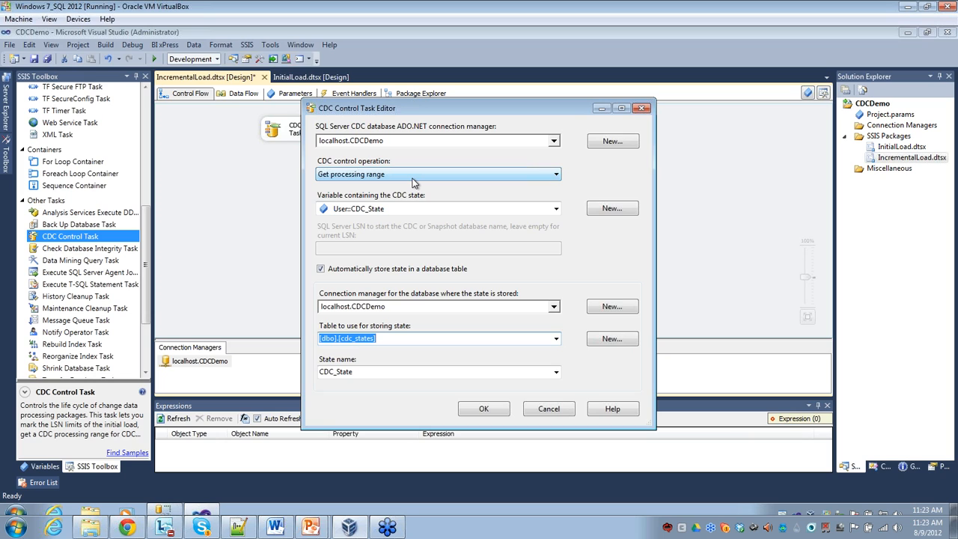
click(488, 409)
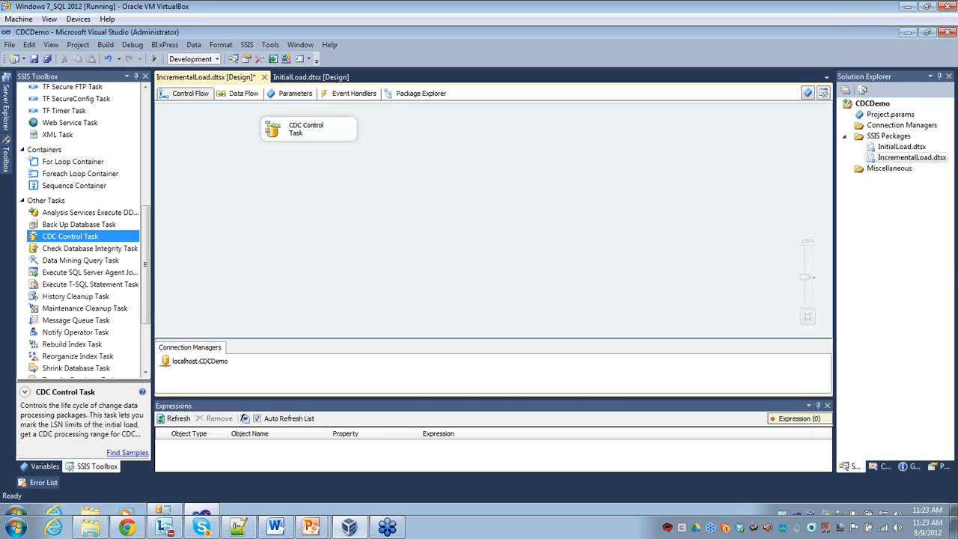
Add a Data Flow Task below the CDC Control Task and connect the control task to it.
drag(150, 281, 146, 105)
drag(50, 102, 281, 220)
click(302, 133)
drag(315, 150, 288, 208)
Open the Data Flow Task's data flow and add a CDC Source to it.
double_click(288, 207)
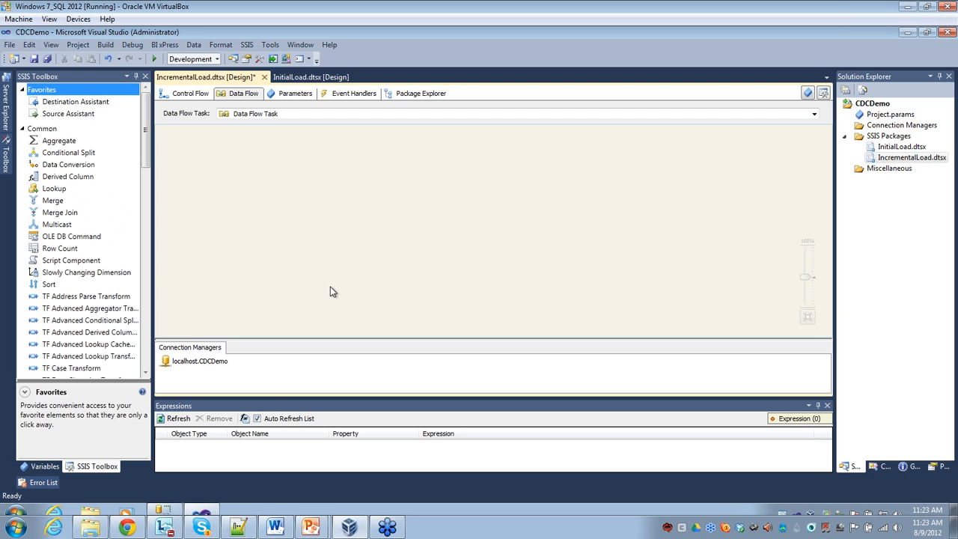
drag(149, 135, 160, 259)
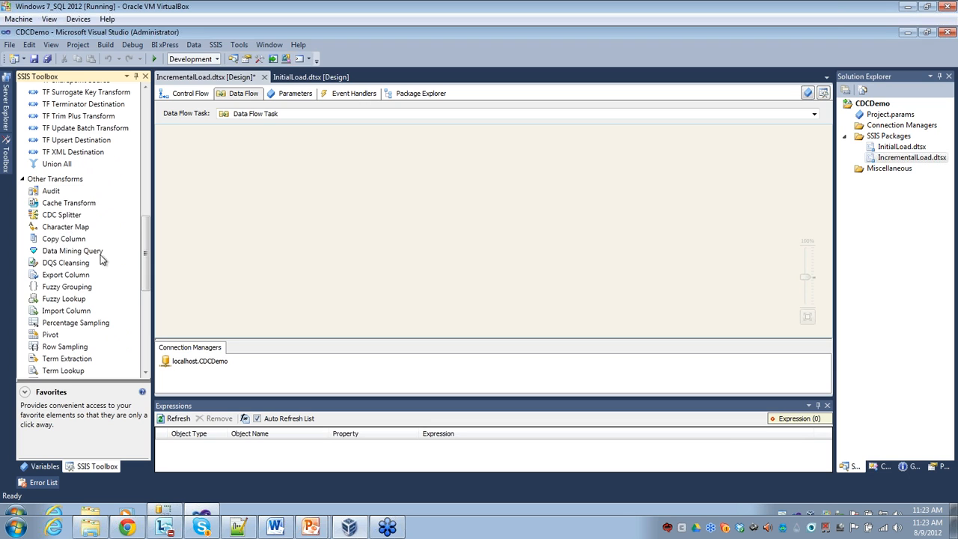
drag(143, 243, 142, 293)
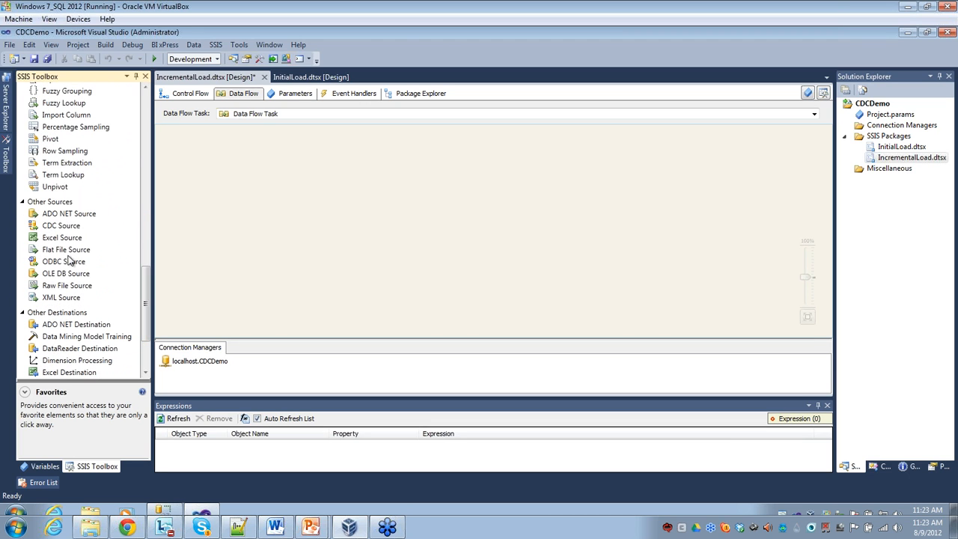
drag(60, 227, 275, 159)
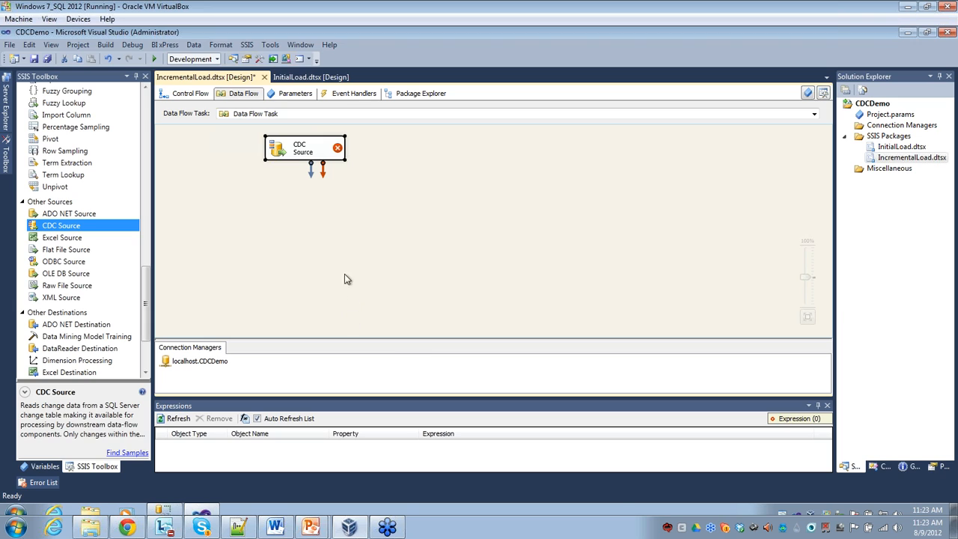
Choose [dbo].[DimCustomer_CDC] as the CDC Source's CDC enabled table on the localhost.CDCDemo connection.
double_click(277, 149)
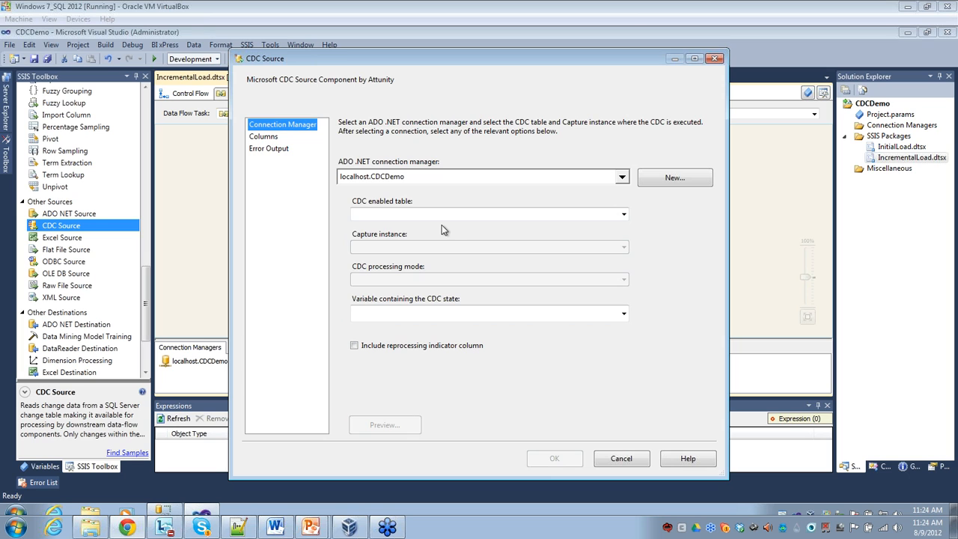
click(517, 215)
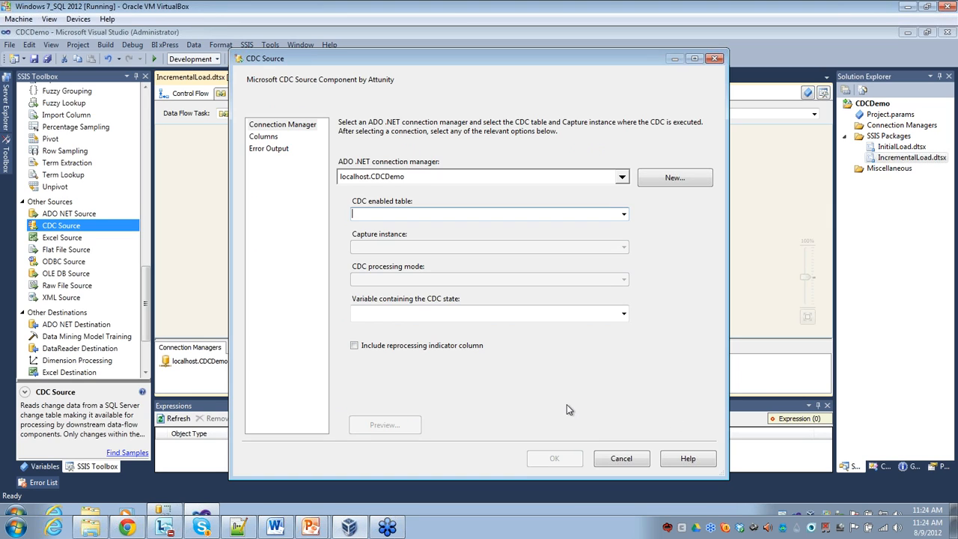
click(625, 216)
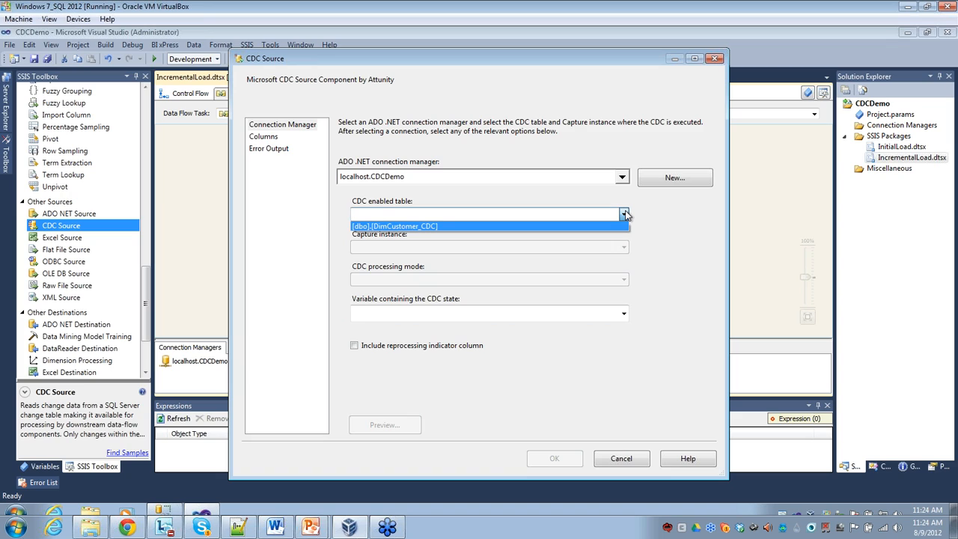
click(376, 226)
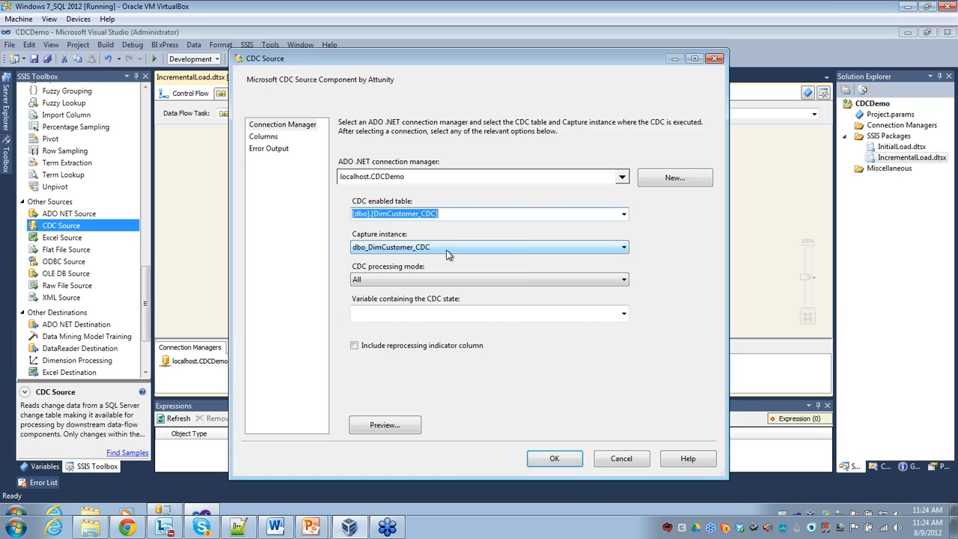
Set the CDC processing mode to Net with User::CDC_State as the state variable, and accept the CDC Source settings after reviewing its columns.
click(419, 280)
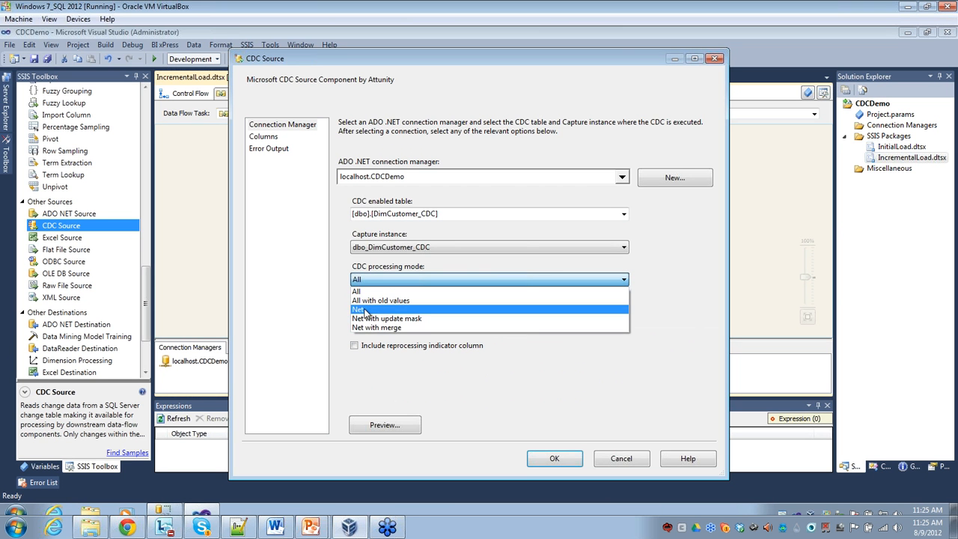
click(389, 323)
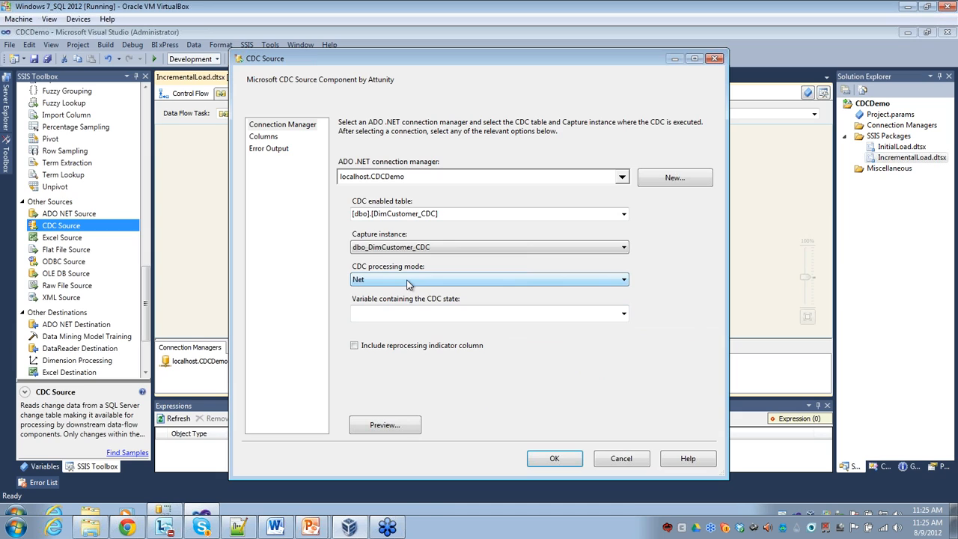
click(423, 317)
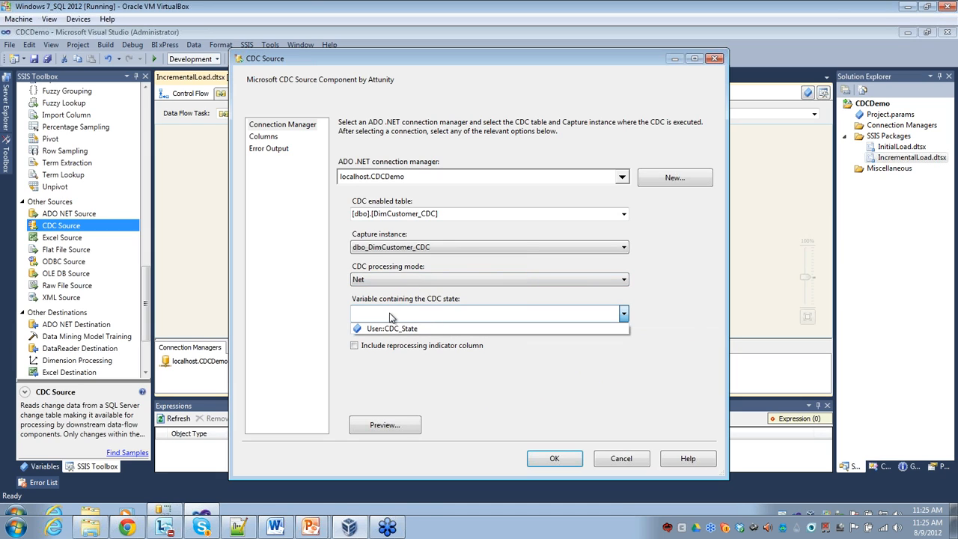
click(401, 330)
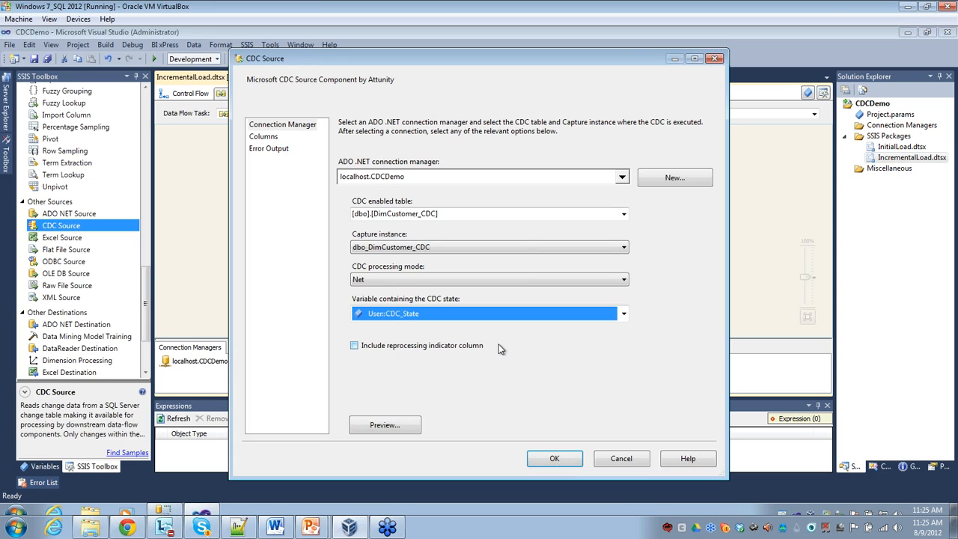
click(272, 137)
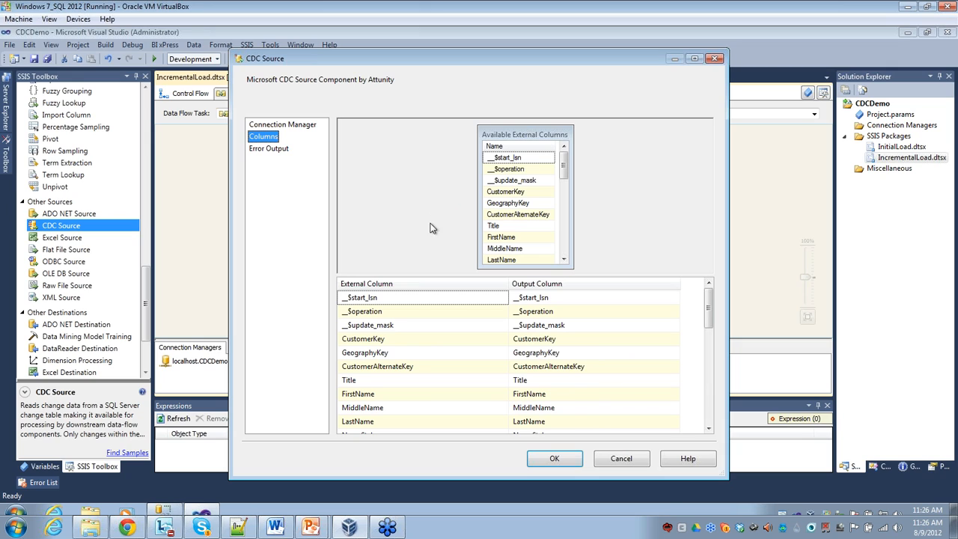
click(554, 459)
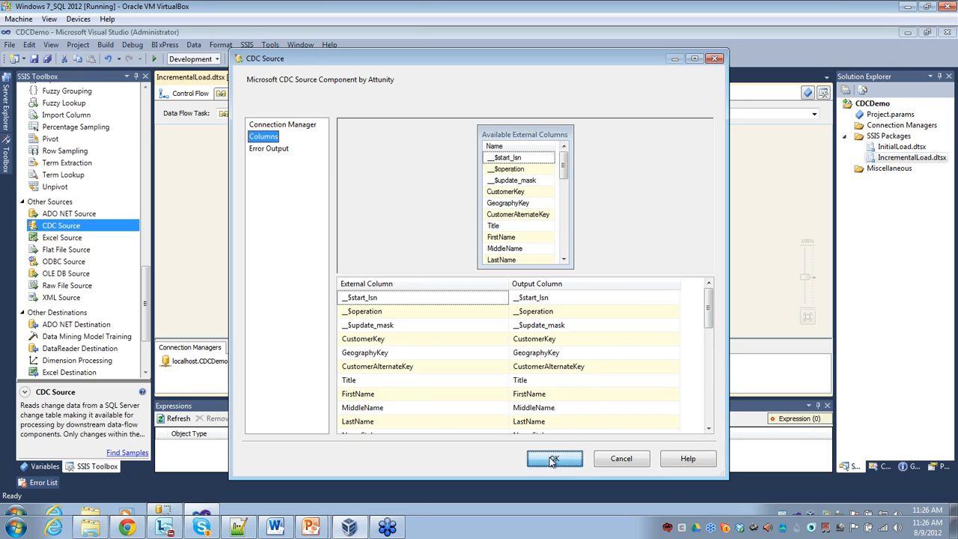
click(441, 198)
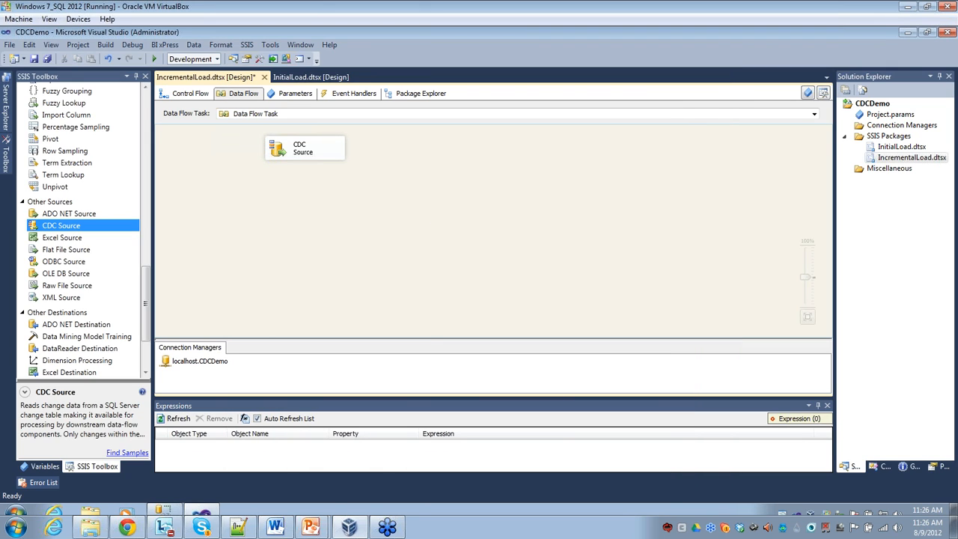
click(128, 528)
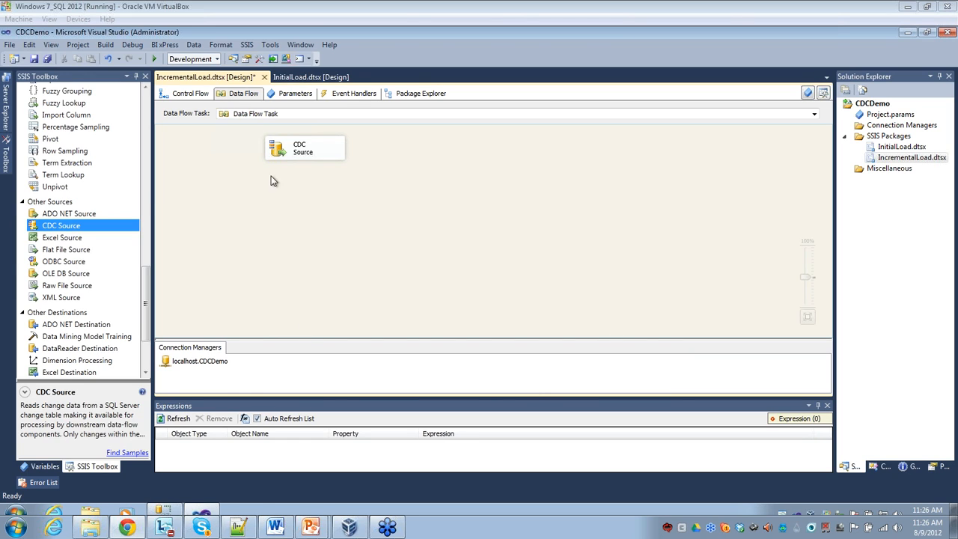
click(313, 219)
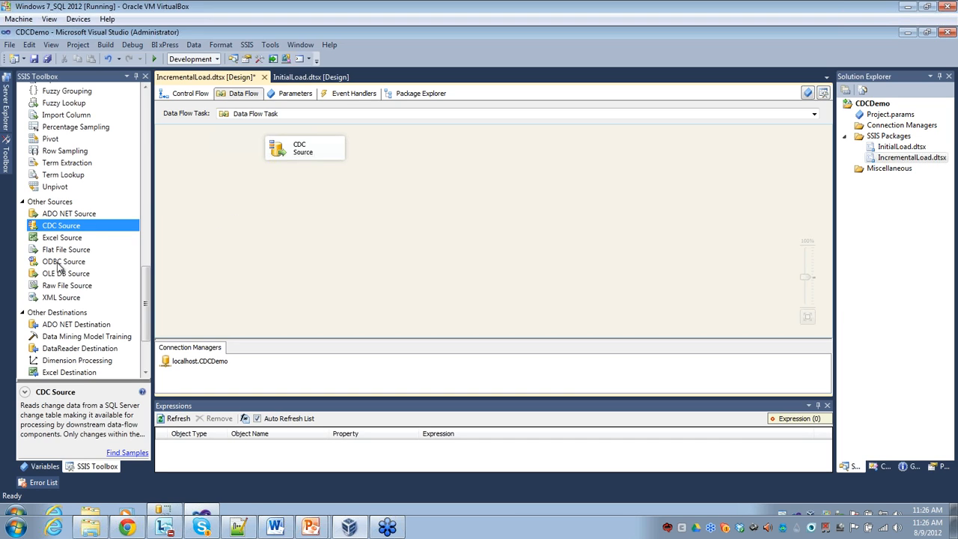
Add a CDC Splitter below the CDC Source and connect the source's data output to it.
drag(146, 310, 133, 256)
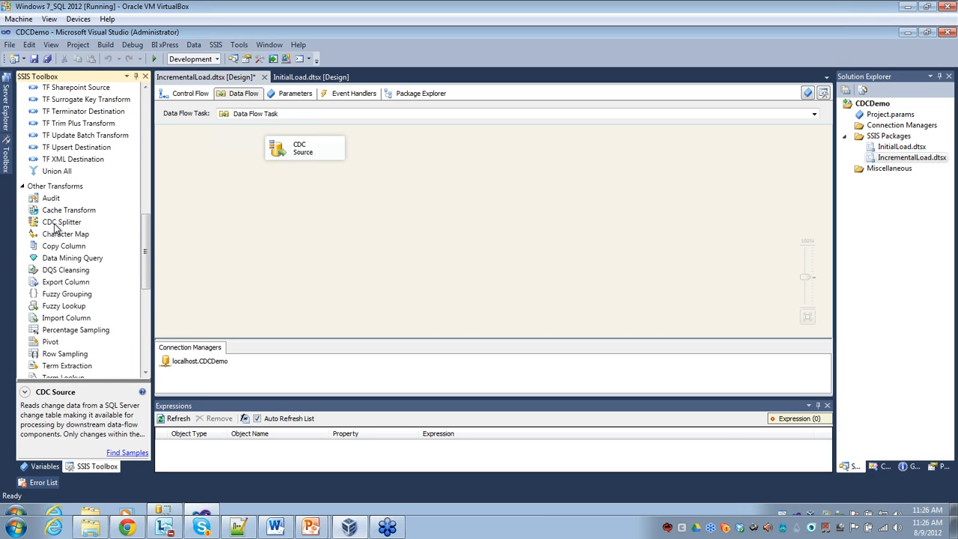
drag(47, 224, 298, 216)
click(298, 138)
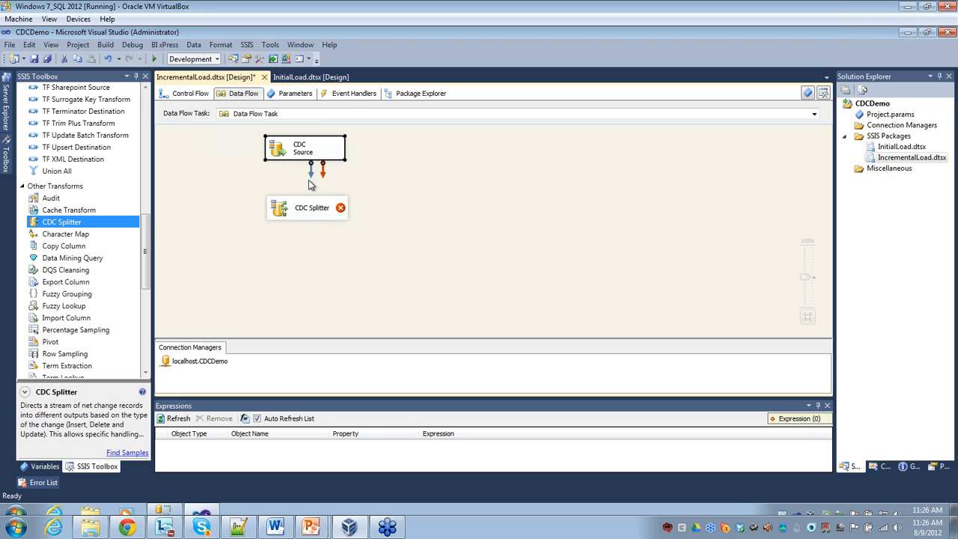
drag(312, 177, 307, 213)
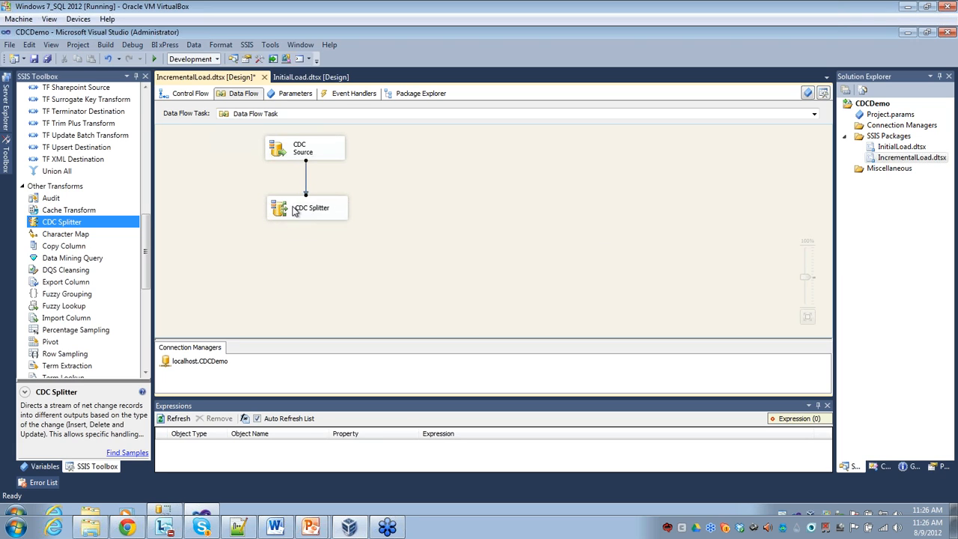
Examine the CDC Splitter's input columns, its outputs including InsertOutput, and its component properties.
double_click(279, 214)
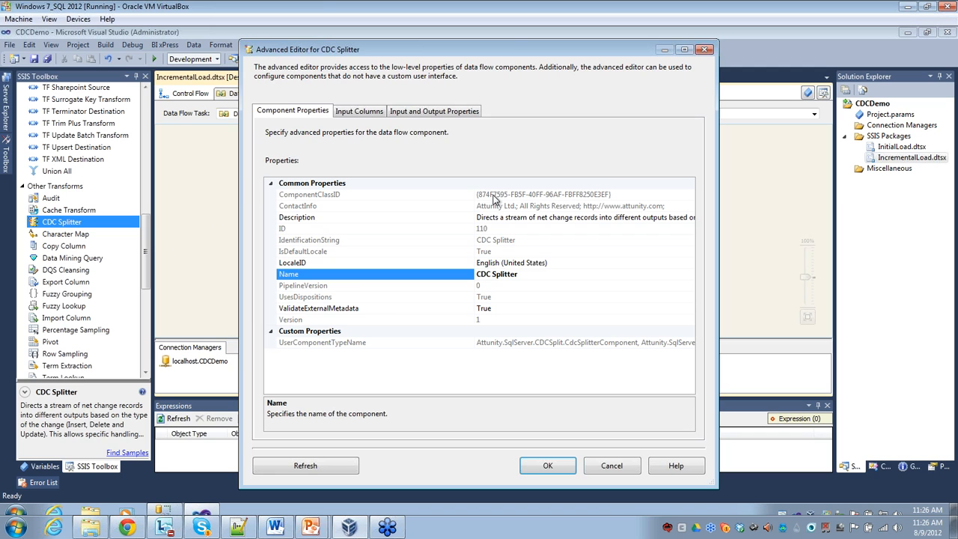
click(349, 116)
click(417, 112)
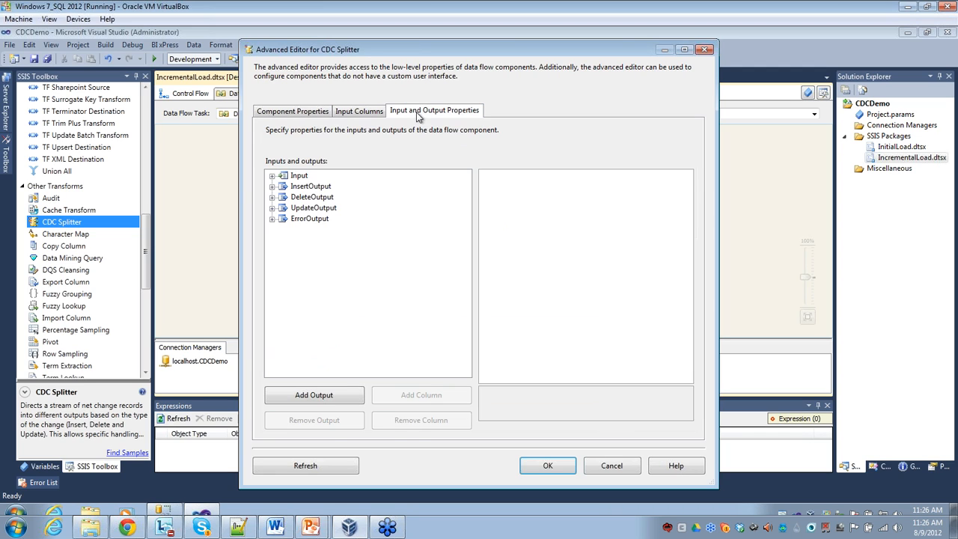
click(272, 186)
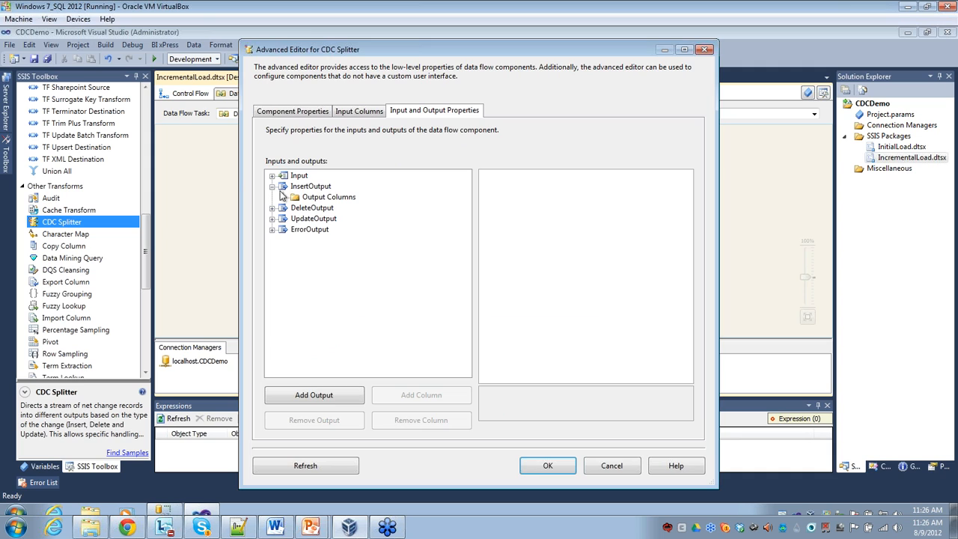
click(273, 186)
click(293, 110)
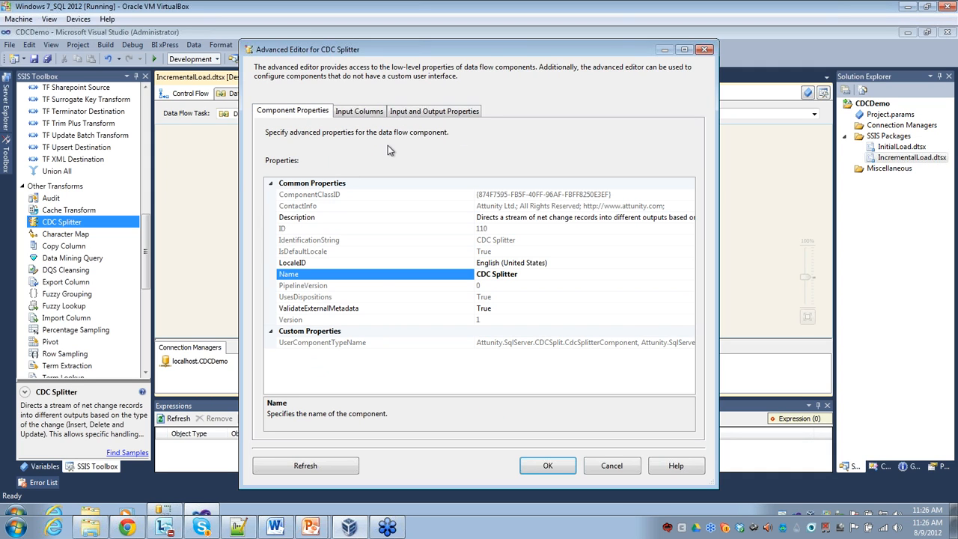